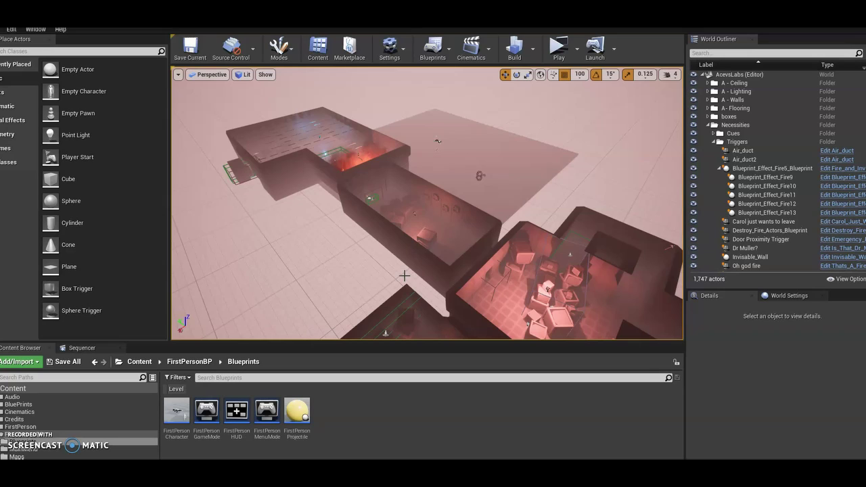
Swing the camera from the top-down lab layout into the foggy railed room with the blue glow.
right_click_drag(438, 140, 437, 101)
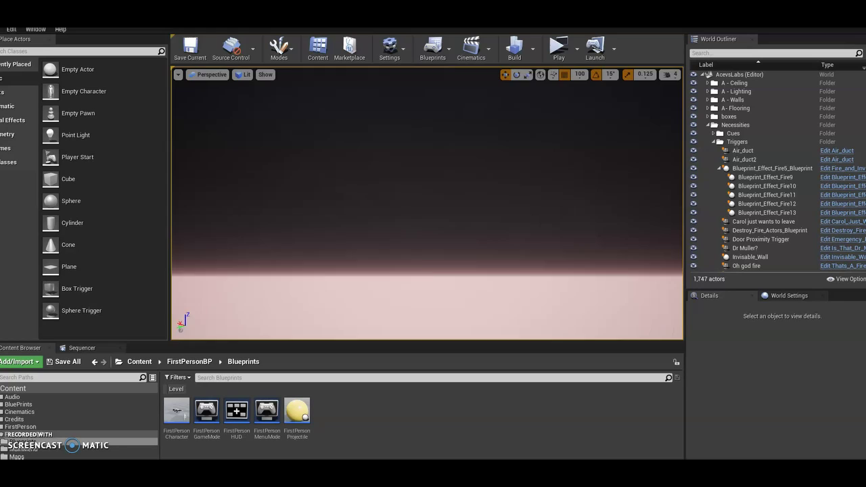
mouse_move(438, 140)
right_mouse_down()
mouse_move(437, 223)
mouse_move(378, 223)
right_mouse_up()
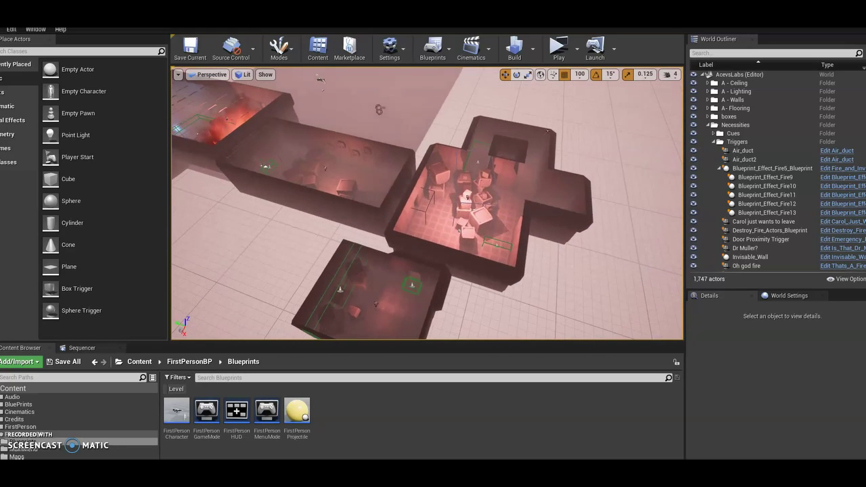
right_click_drag(379, 223, 338, 218)
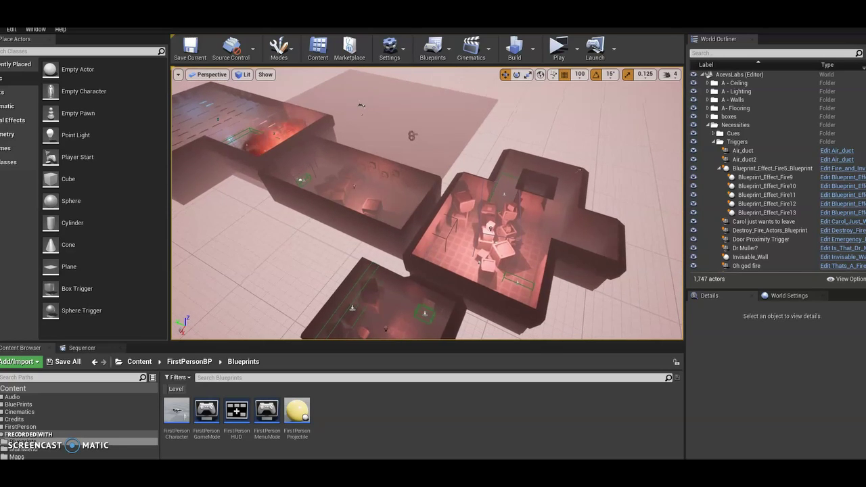
right_click_drag(338, 218, 420, 223)
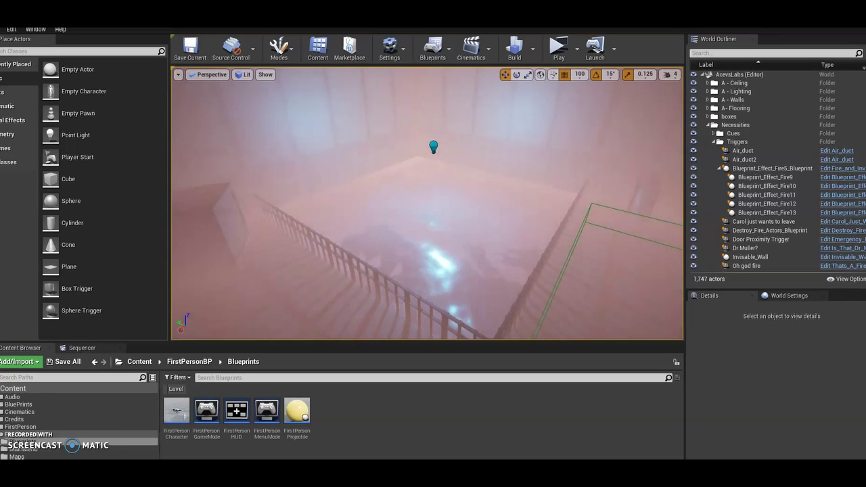
Turn the camera across the foggy room toward the railed platform above the boxes.
mouse_move(437, 261)
right_mouse_down()
mouse_move(451, 268)
mouse_move(430, 264)
right_mouse_up()
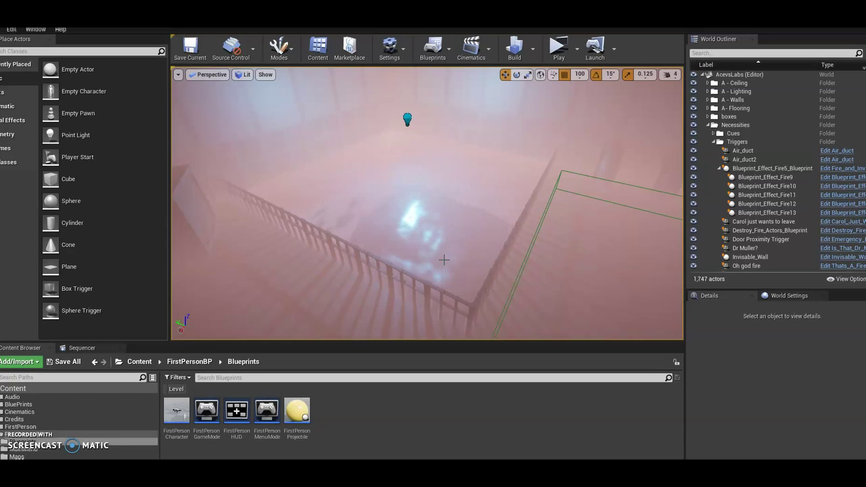
right_click_drag(443, 261, 366, 264)
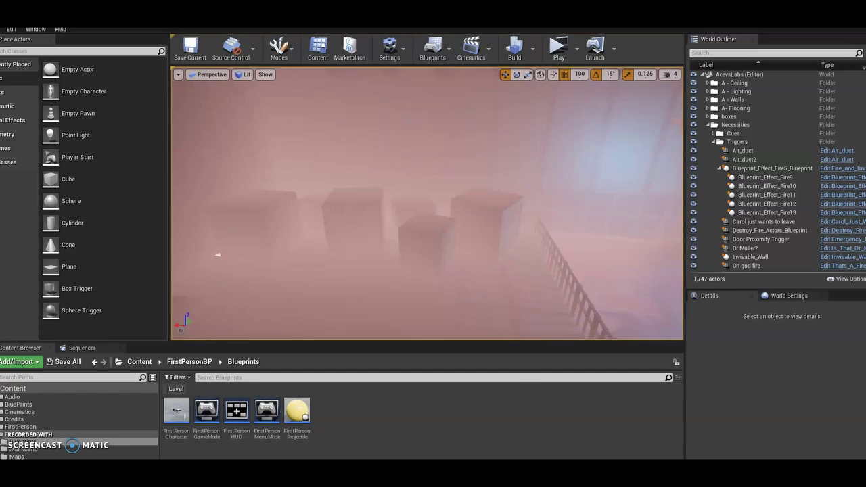
right_click_drag(446, 248, 432, 249)
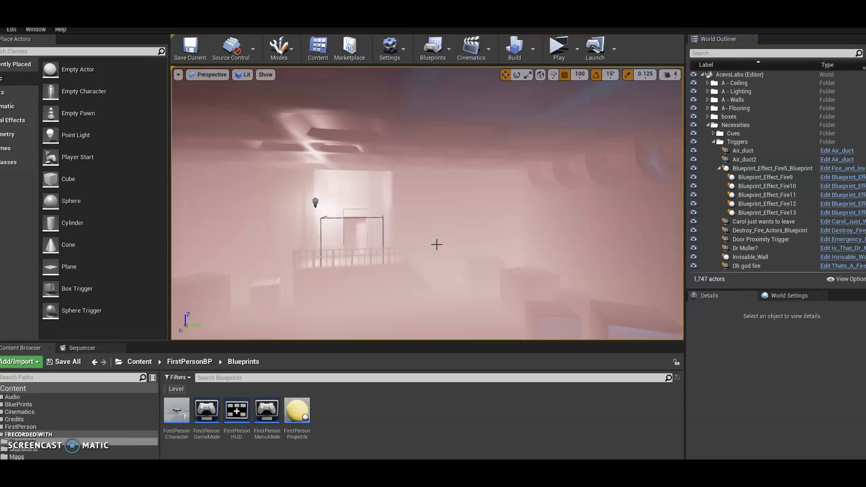
Pass the fire, vents and crates, ending above the red-lit box-filled central room.
right_click_drag(397, 253, 400, 255)
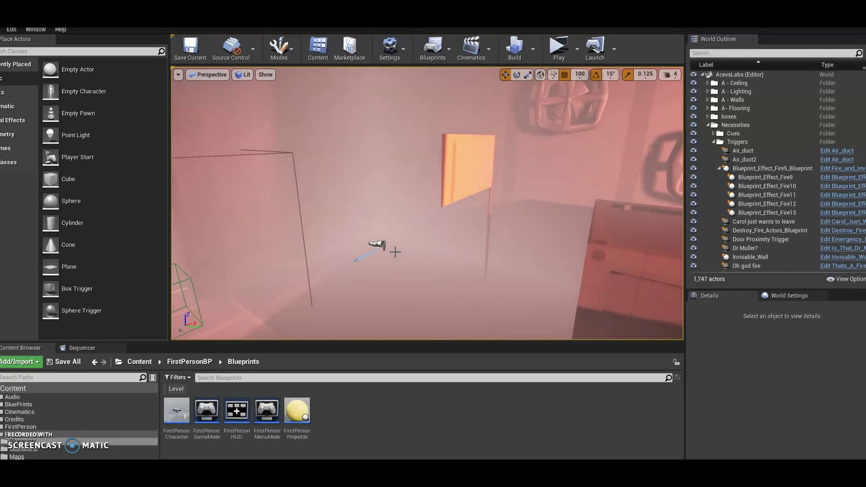
right_click_drag(416, 248, 416, 249)
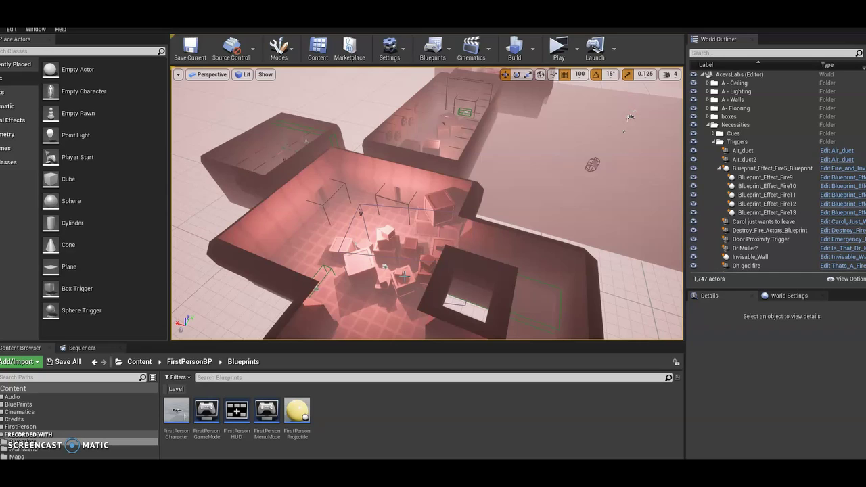
Descend into the fog-filled hall with ceiling vents, looking out over the railing.
mouse_move(430, 240)
right_mouse_down()
mouse_move(439, 207)
mouse_move(427, 203)
right_mouse_up()
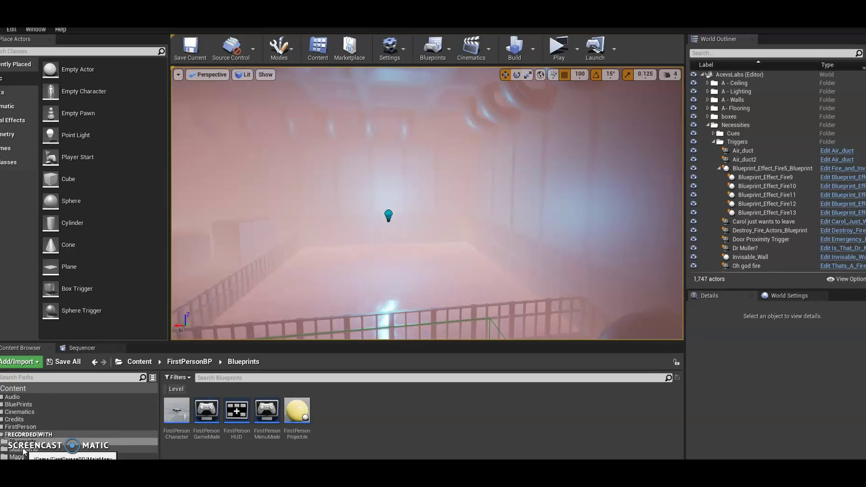
Browse Content > Geometry > Walls and open the corner_wall mesh in the mesh editor.
left_click(51, 389)
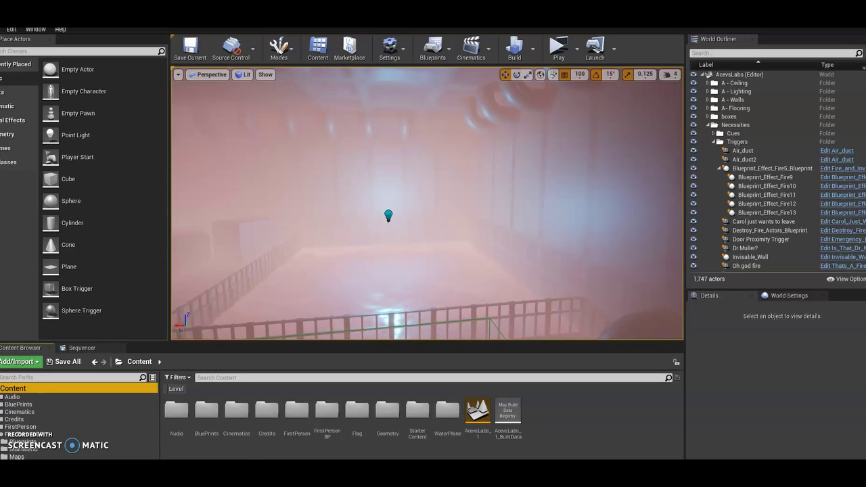
double_click(380, 416)
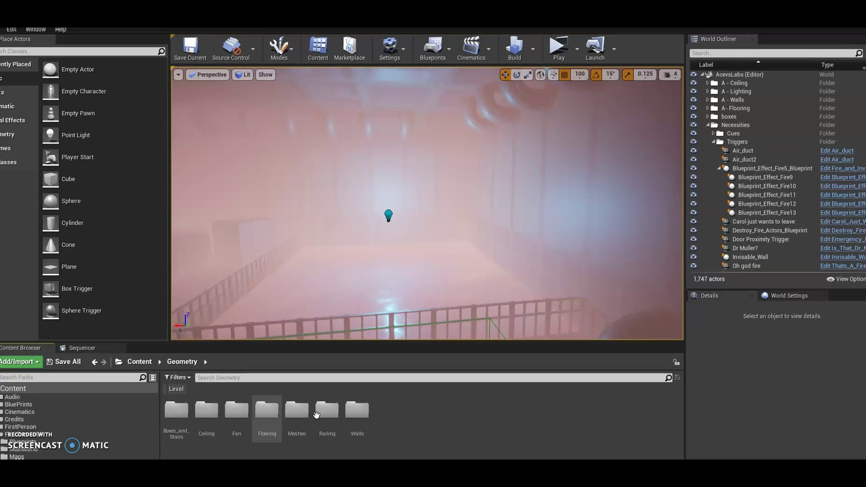
double_click(357, 410)
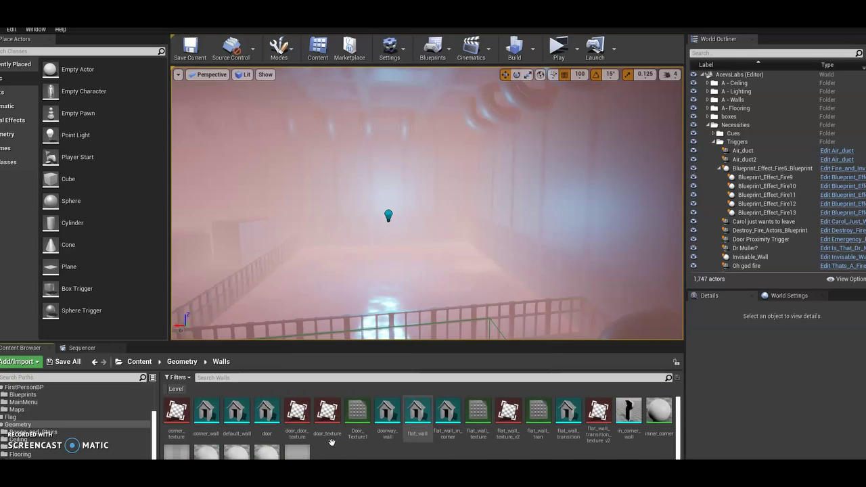
double_click(210, 413)
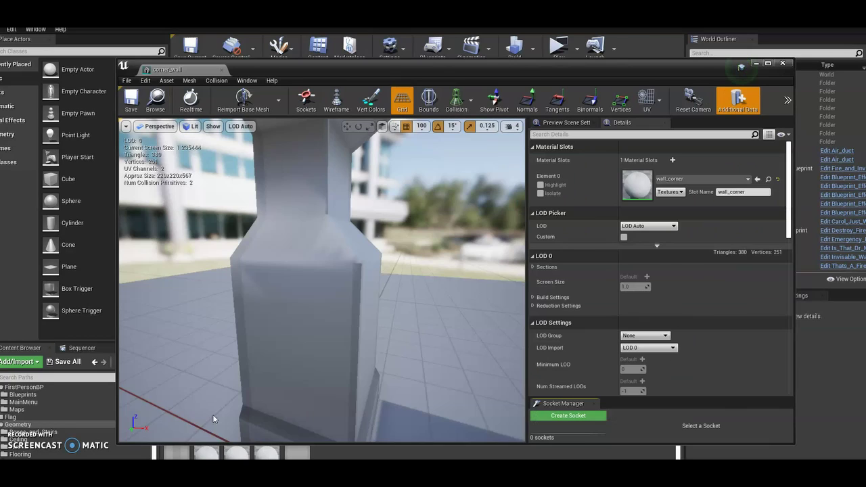
Turn on Simple Collision for corner_wall, view the pillar top, then close the mesh editor.
scroll(398, 184, "down", 2)
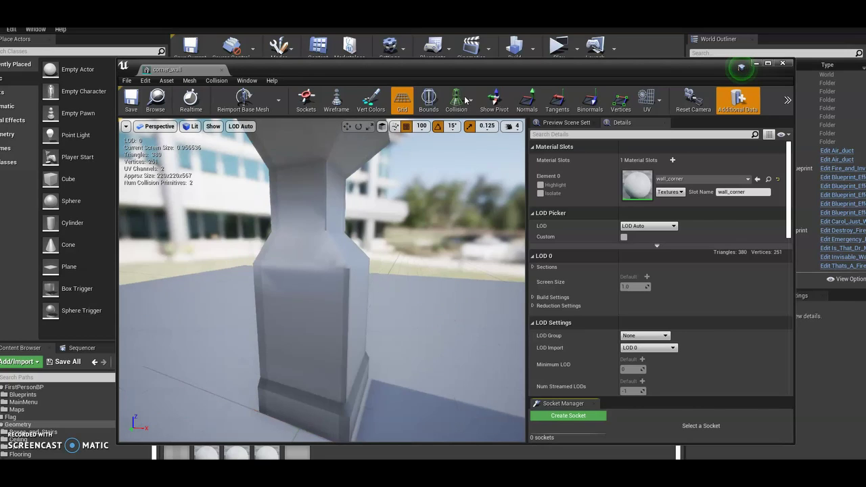
left_click(470, 104)
left_click(465, 127)
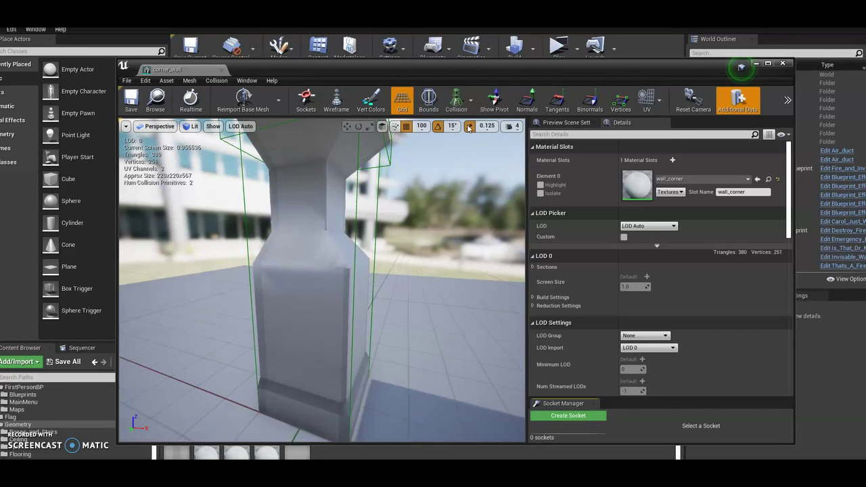
scroll(388, 248, "down", 3)
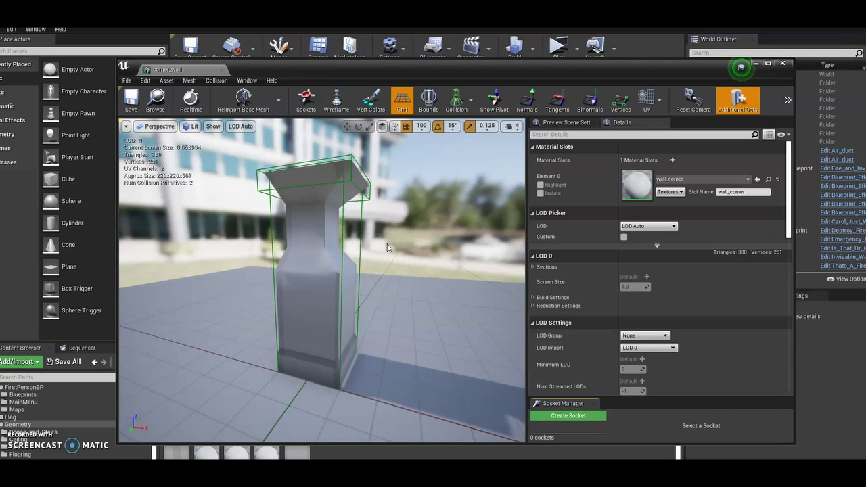
left_click_drag(388, 248, 310, 194)
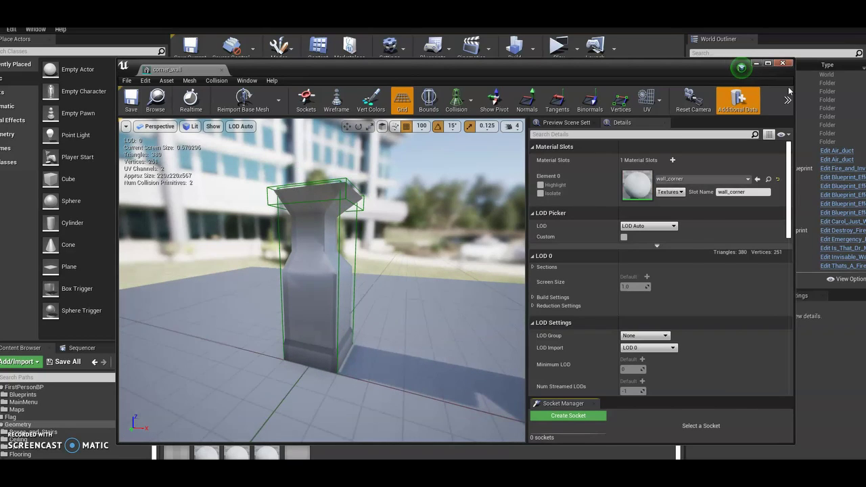
left_click(782, 63)
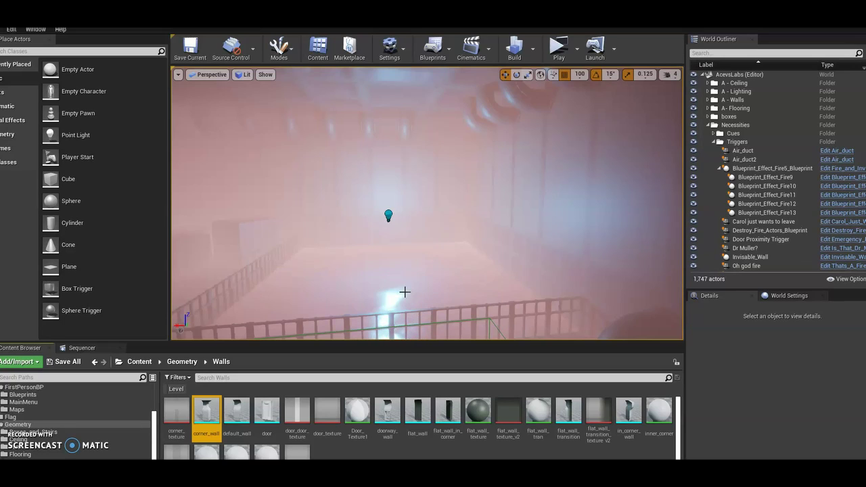
Go through FirstPersonBP into the Cinematics folder holding the Master, Shot_1 and Shot_2 sequences.
mouse_move(389, 272)
right_mouse_down()
mouse_move(386, 260)
mouse_move(317, 260)
right_mouse_up()
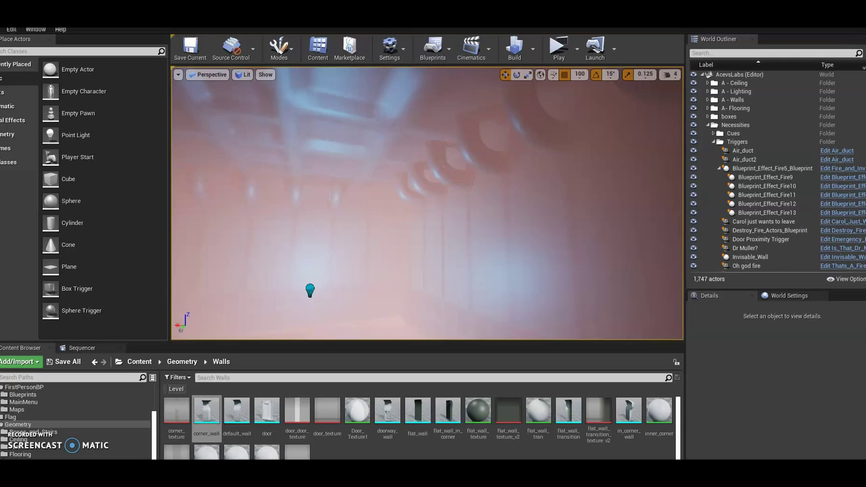
right_click_drag(426, 225, 406, 223)
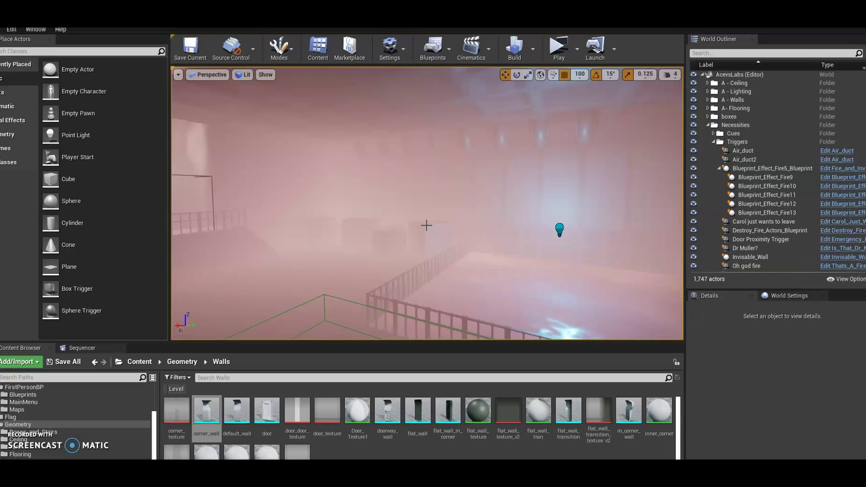
left_click(41, 387)
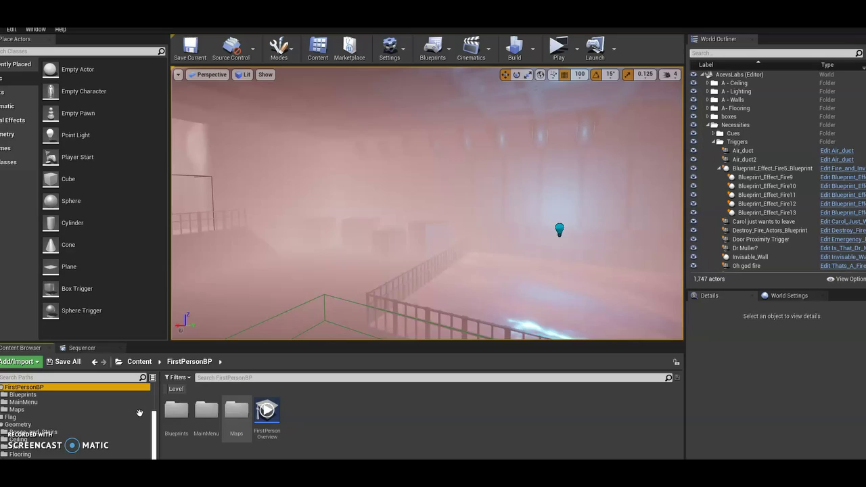
scroll(70, 402, "up", 3)
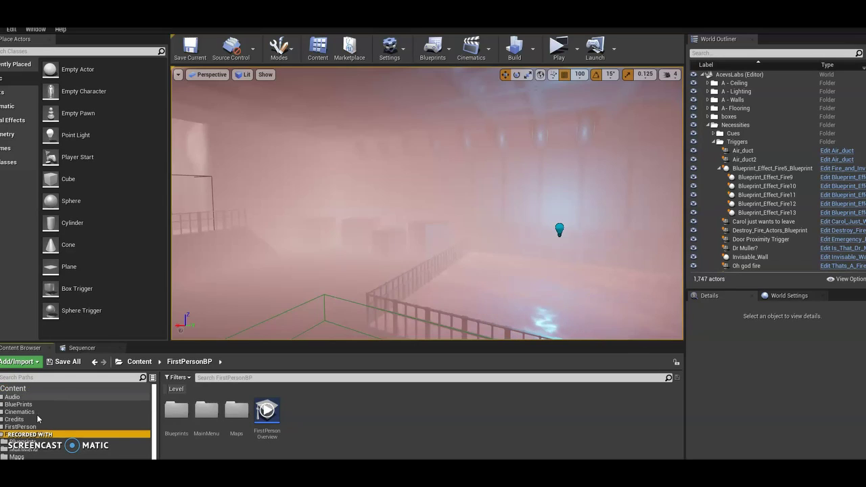
left_click(40, 411)
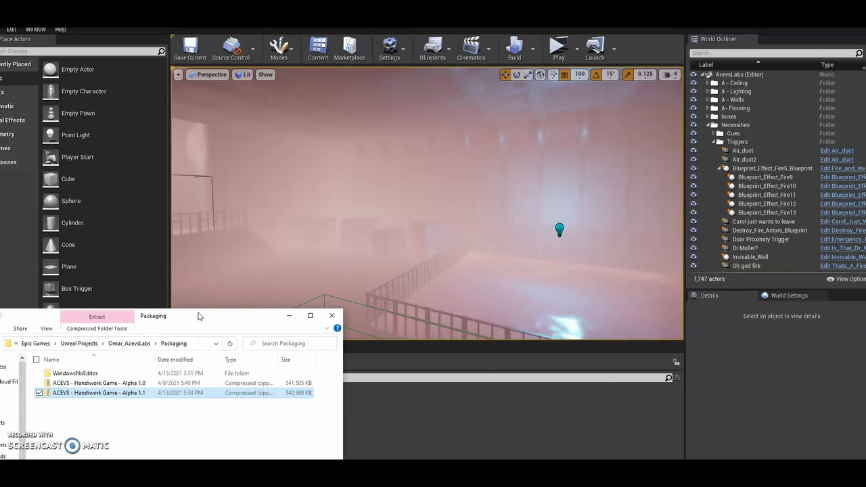
mouse_move(184, 311)
left_mouse_down()
mouse_move(473, 152)
mouse_move(0, 341)
left_mouse_up()
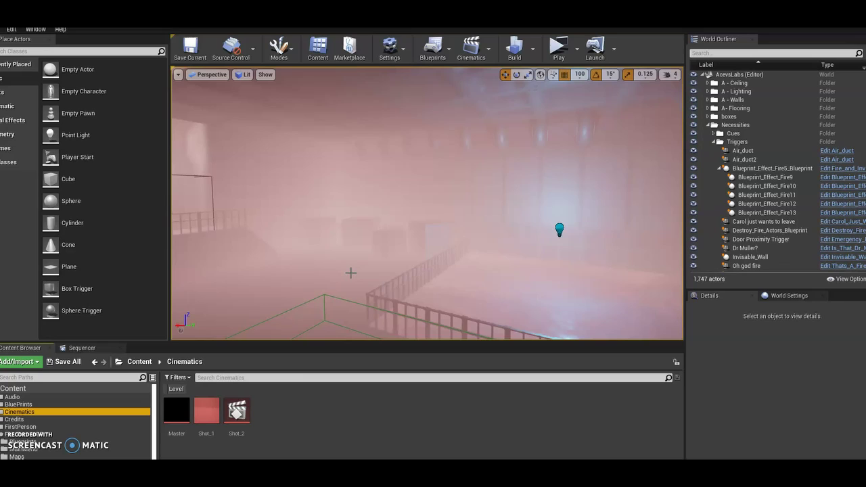
Sweep the camera across the foggy hall past the railed walkway and doorway frames.
mouse_move(392, 237)
right_mouse_down()
mouse_move(376, 250)
mouse_move(338, 216)
mouse_move(383, 251)
right_mouse_up()
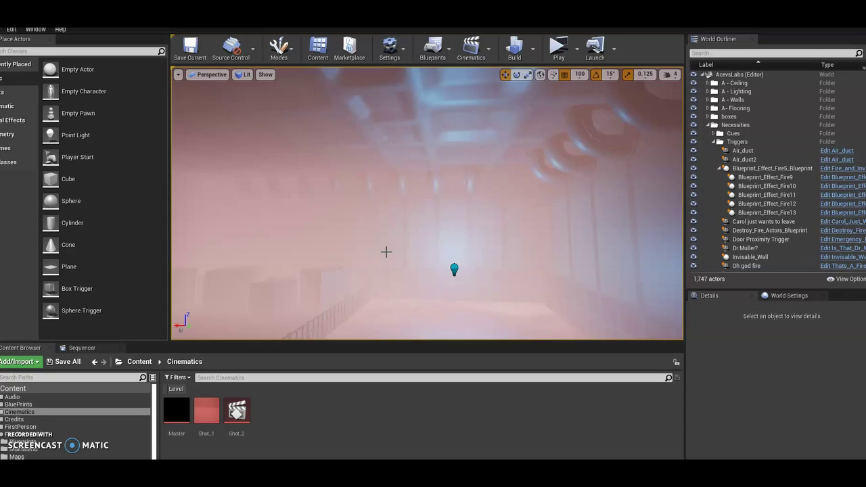
right_click_drag(371, 255, 355, 247)
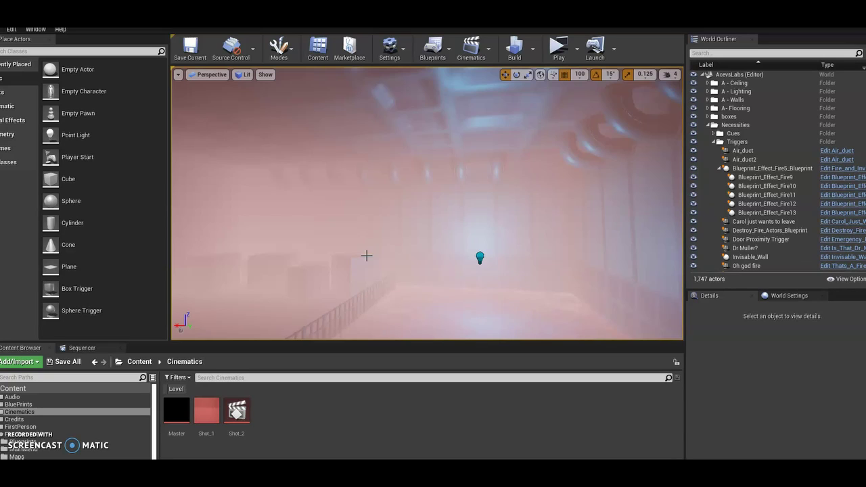
right_click_drag(385, 231, 257, 232)
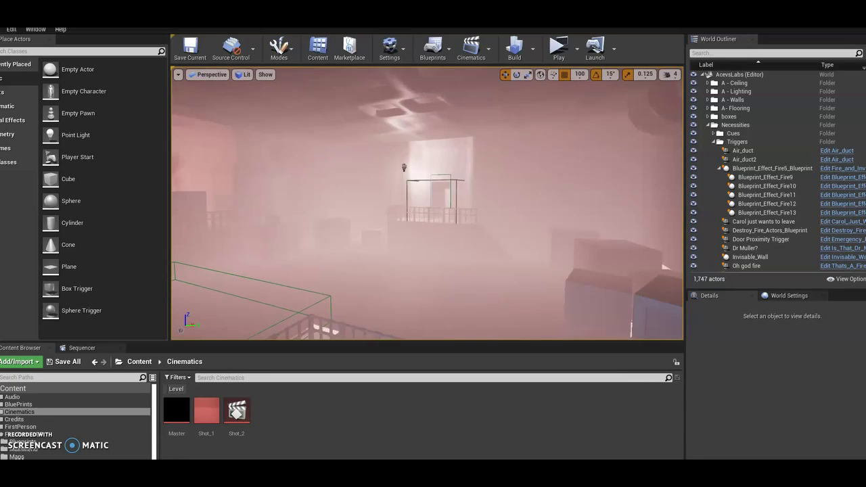
right_click_drag(257, 232, 419, 232)
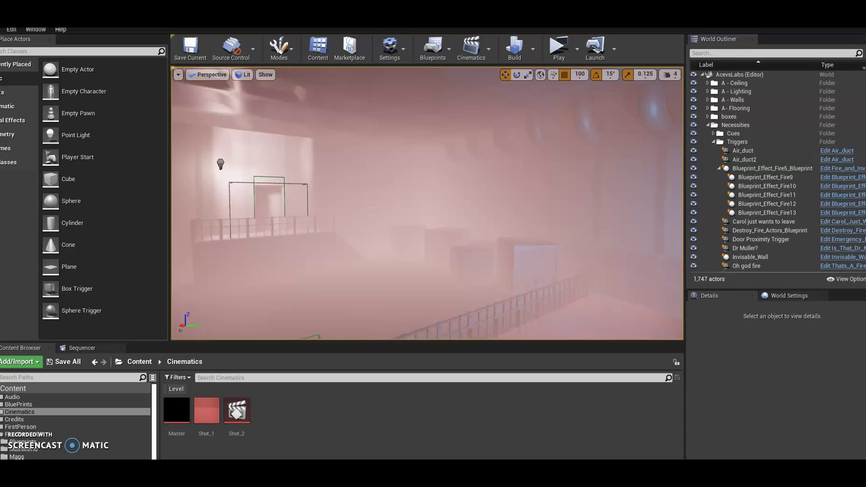
right_click_drag(364, 235, 419, 235)
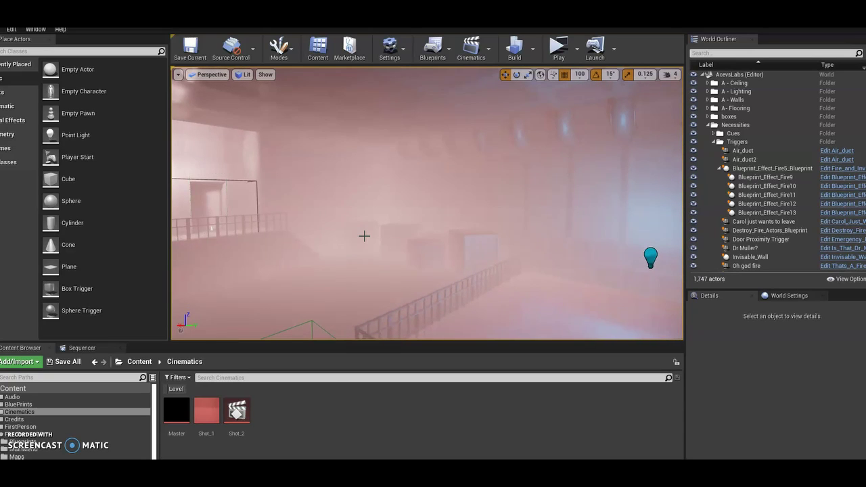